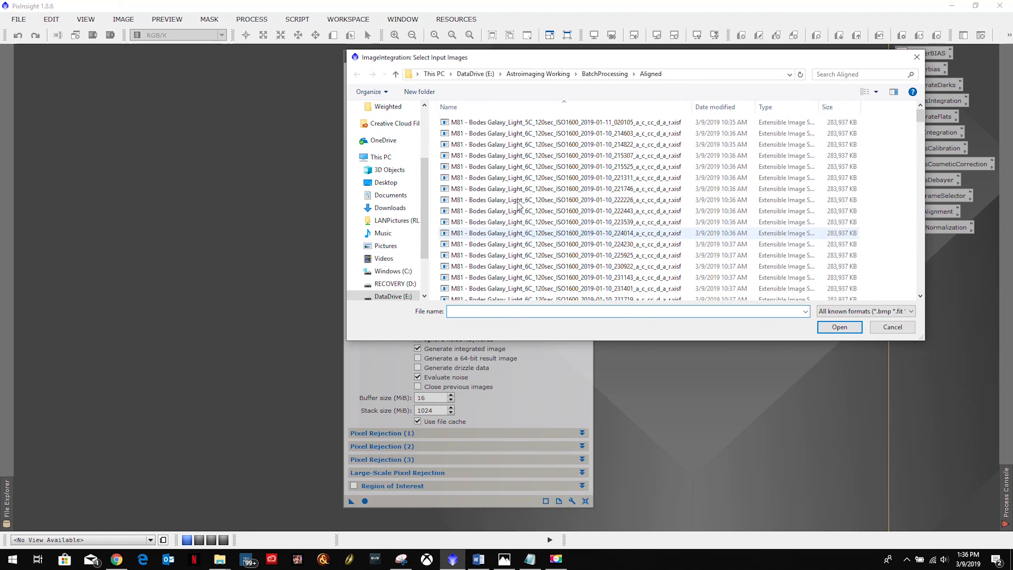
Add all the M81 .xisf frames in the Aligned folder as input images for ImageIntegration
{"action": "left_click", "coordinate": [526, 123]}
{"action": "key", "text": "ctrl+a"}
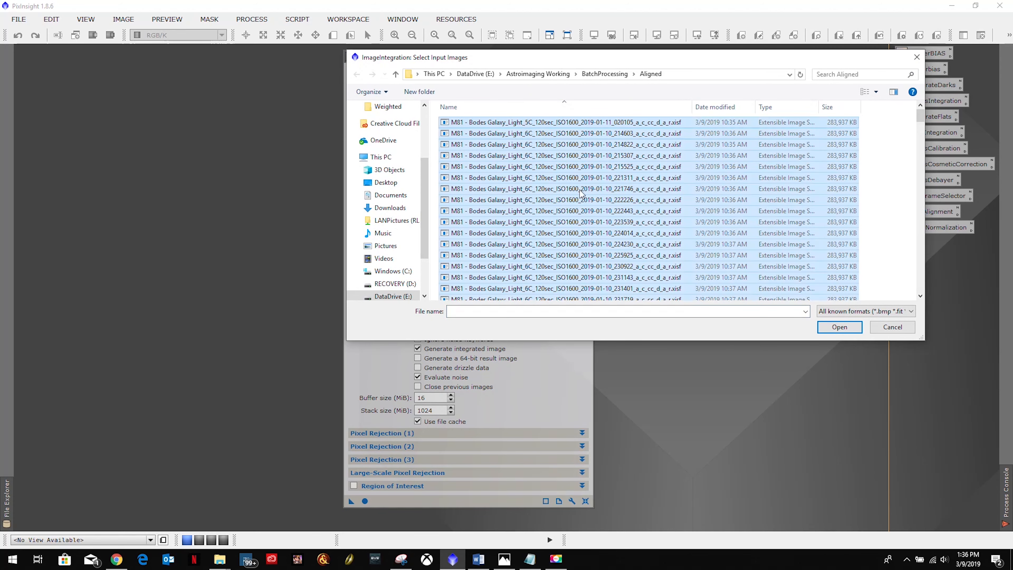
{"action": "left_click", "coordinate": [839, 327]}
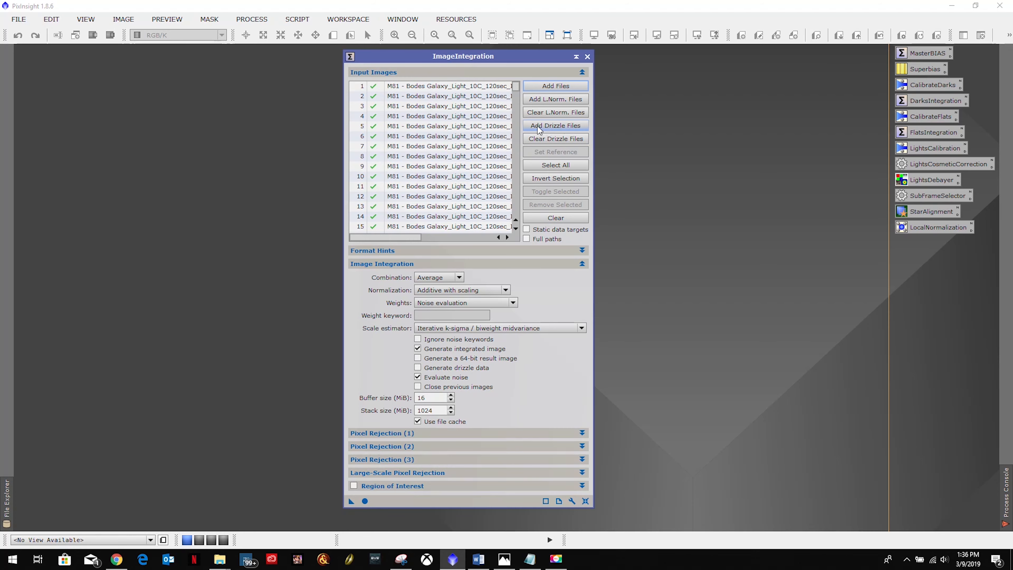
Attach all the drizzle data files and all the local normalization data files from the Aligned folder to the input images
{"action": "left_click", "coordinate": [547, 126]}
{"action": "left_click", "coordinate": [558, 126]}
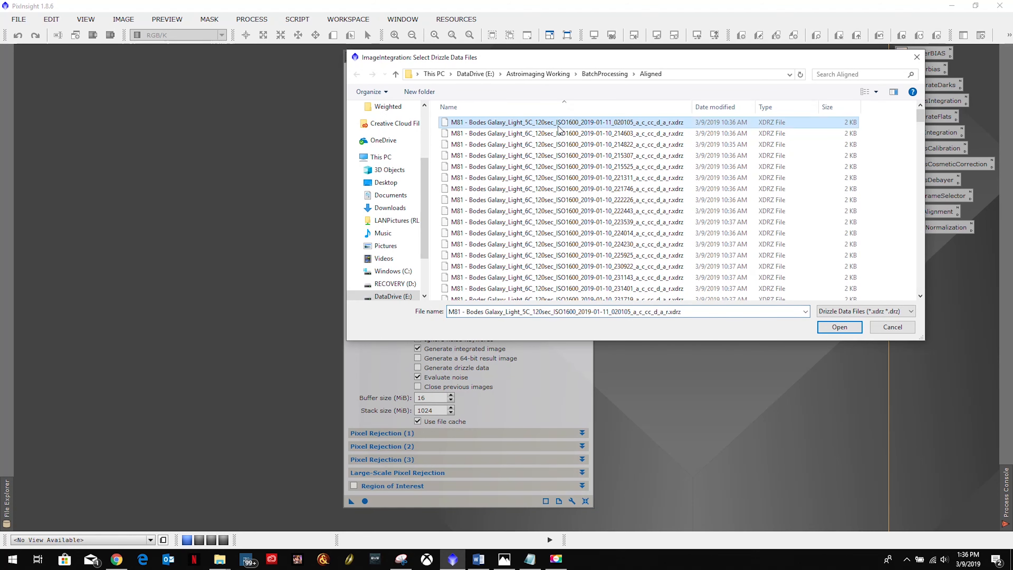
{"action": "key", "text": "ctrl+a"}
{"action": "left_click", "coordinate": [838, 326]}
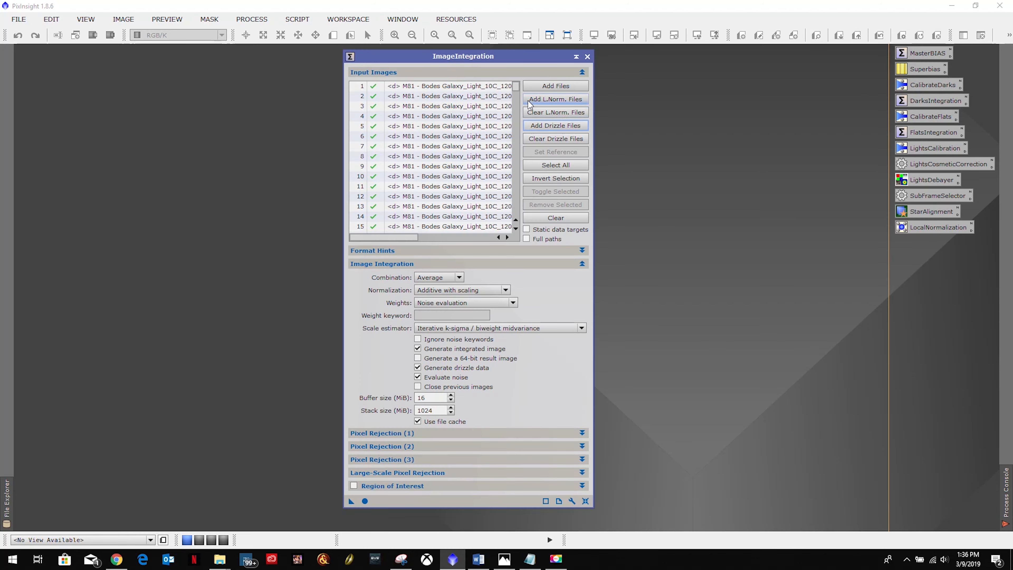
{"action": "left_click", "coordinate": [550, 98]}
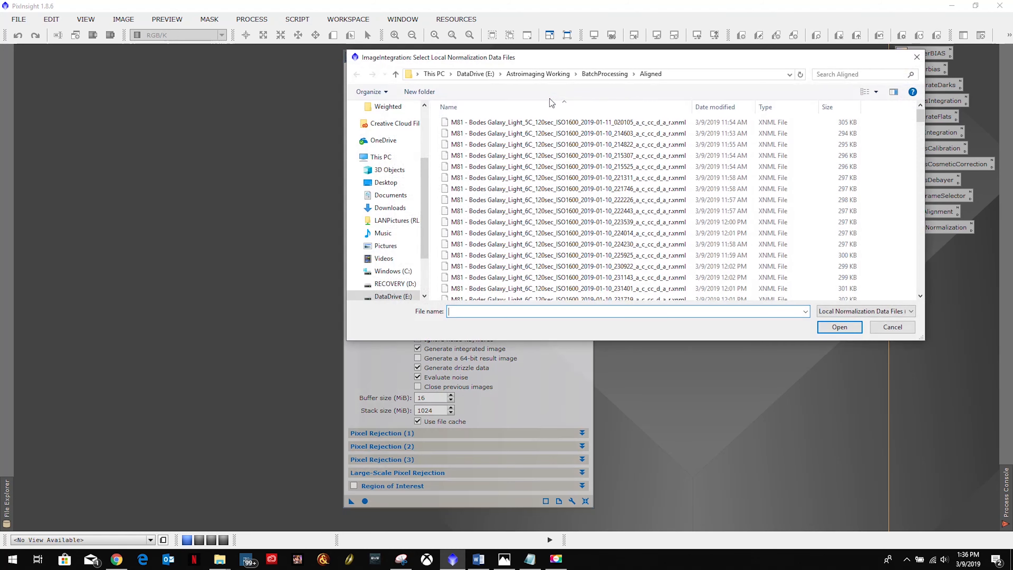
{"action": "left_click", "coordinate": [522, 124]}
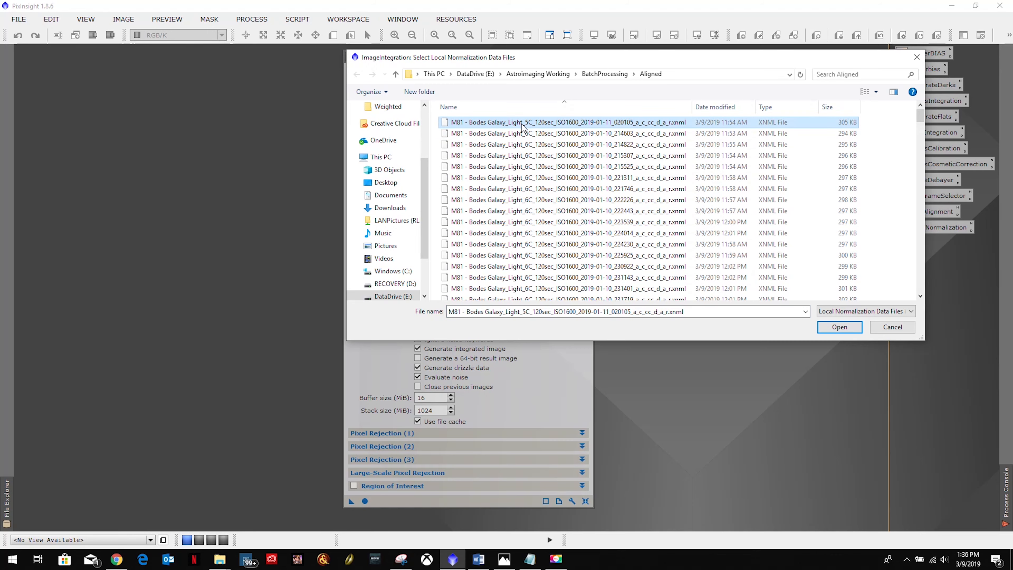
{"action": "key", "text": "ctrl+a"}
{"action": "left_click", "coordinate": [839, 327]}
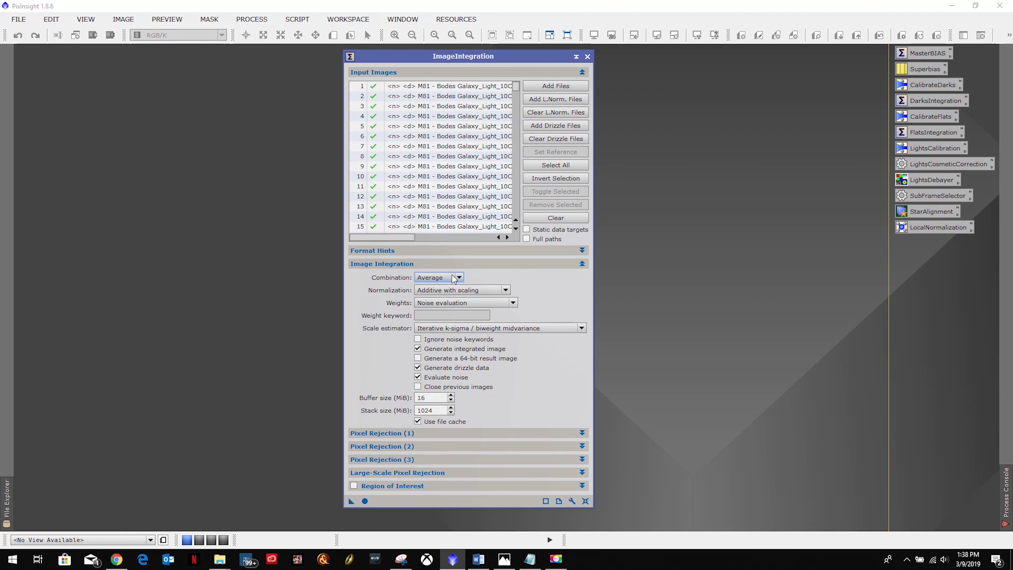
Set the integration normalization to Local normalization and the weights to FITS keyword with the keyword SSWEIGHT
{"action": "left_click", "coordinate": [445, 276]}
{"action": "left_click", "coordinate": [445, 275]}
{"action": "left_click", "coordinate": [452, 290]}
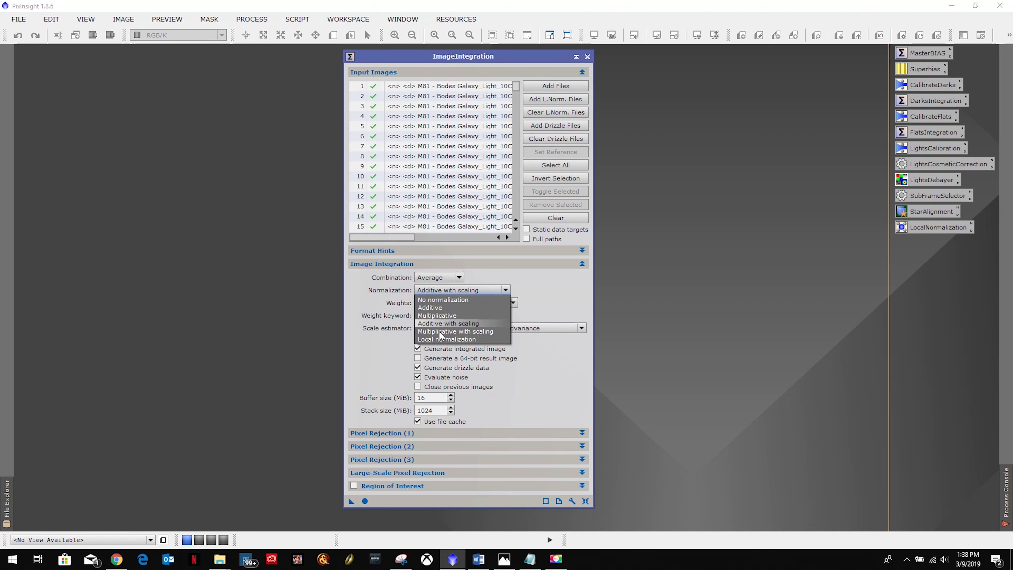
{"action": "left_click", "coordinate": [452, 339]}
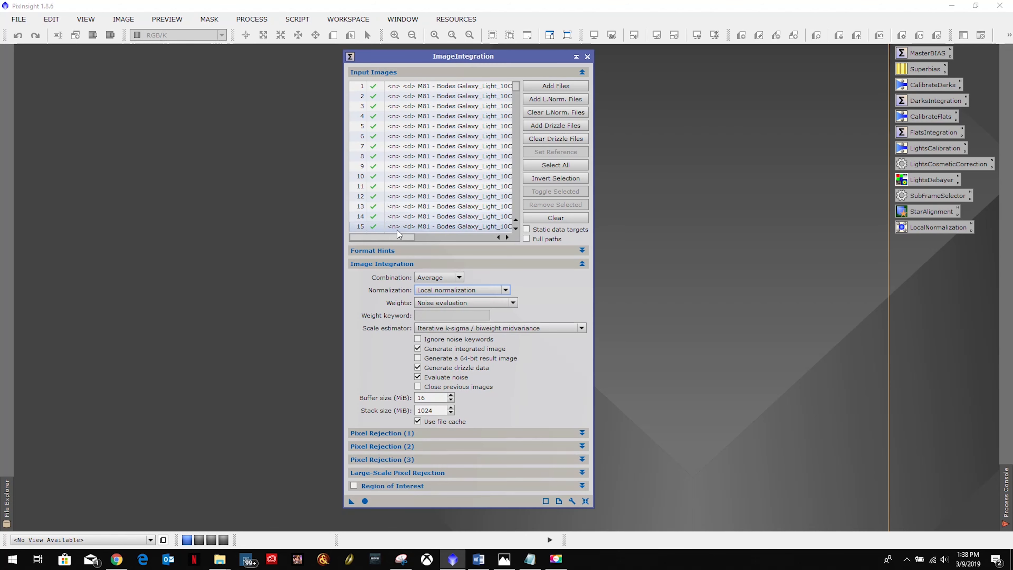
{"action": "left_click", "coordinate": [427, 304]}
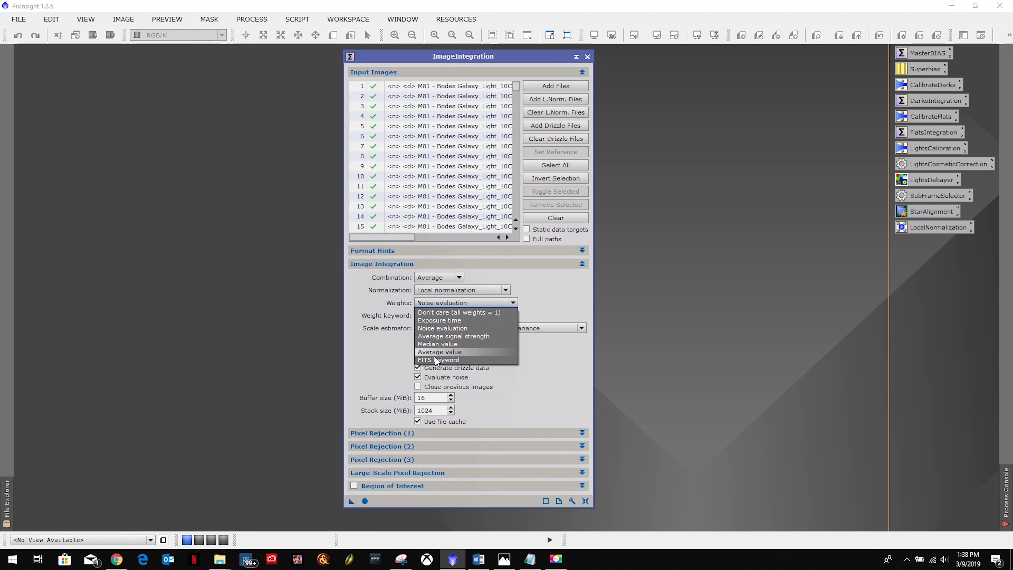
{"action": "left_click", "coordinate": [454, 359]}
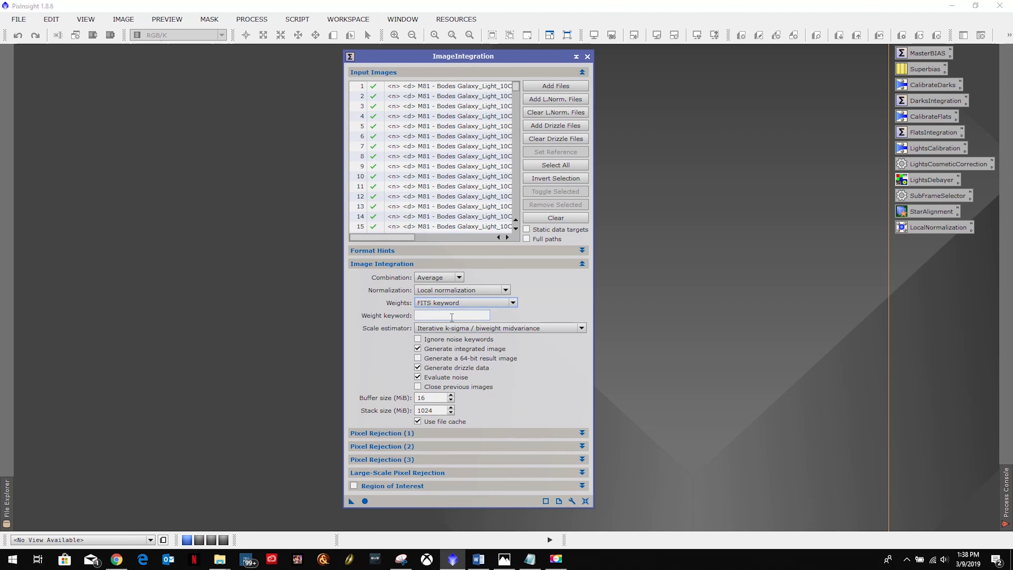
{"action": "left_click", "coordinate": [480, 314]}
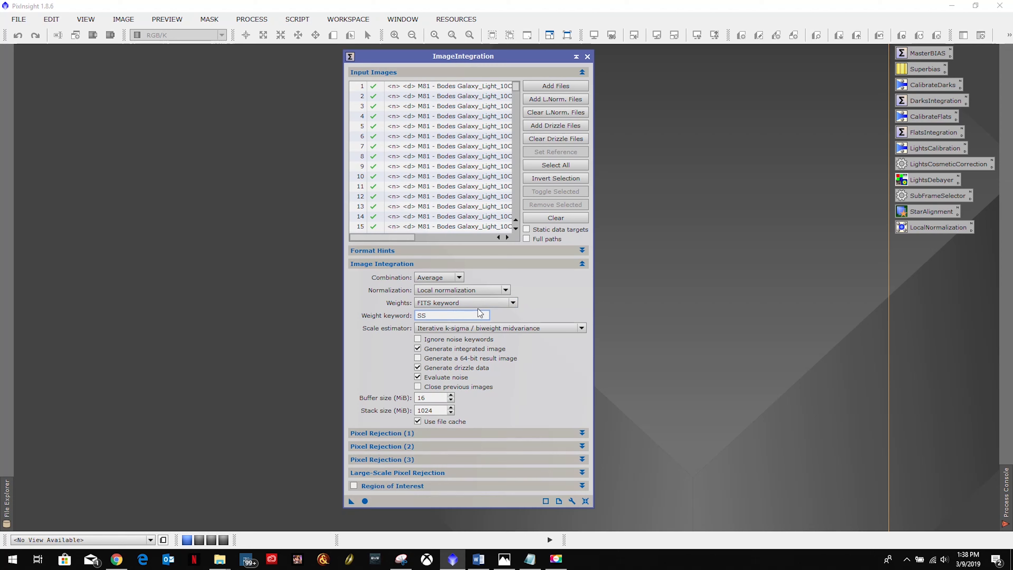
{"action": "type", "text": "SSWEIGHT"}
Set pixel rejection to Linear Fit Clipping with Local normalization, and turn off low range clipping
{"action": "left_click", "coordinate": [406, 264]}
{"action": "left_click", "coordinate": [407, 275]}
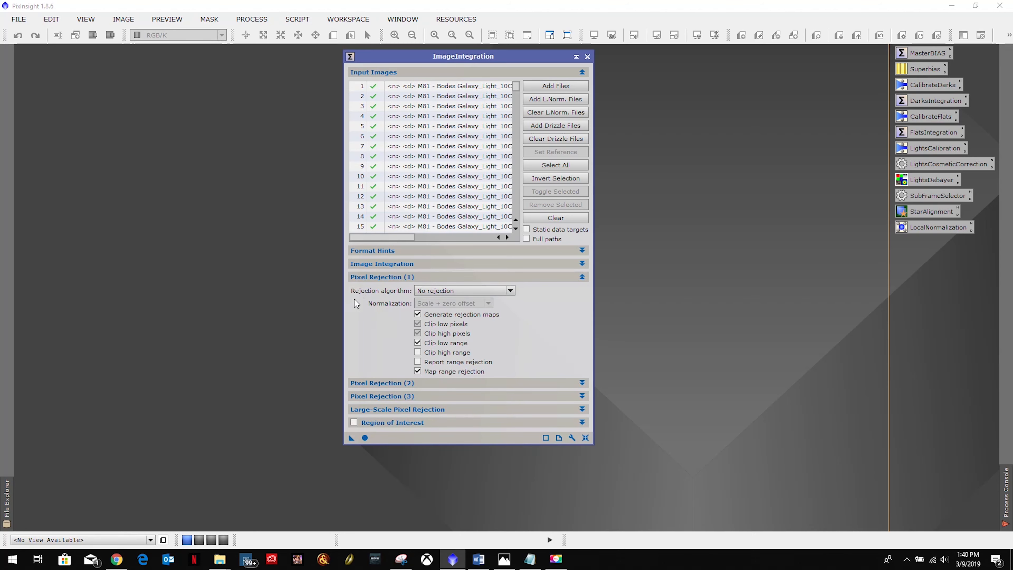
{"action": "left_click", "coordinate": [460, 290]}
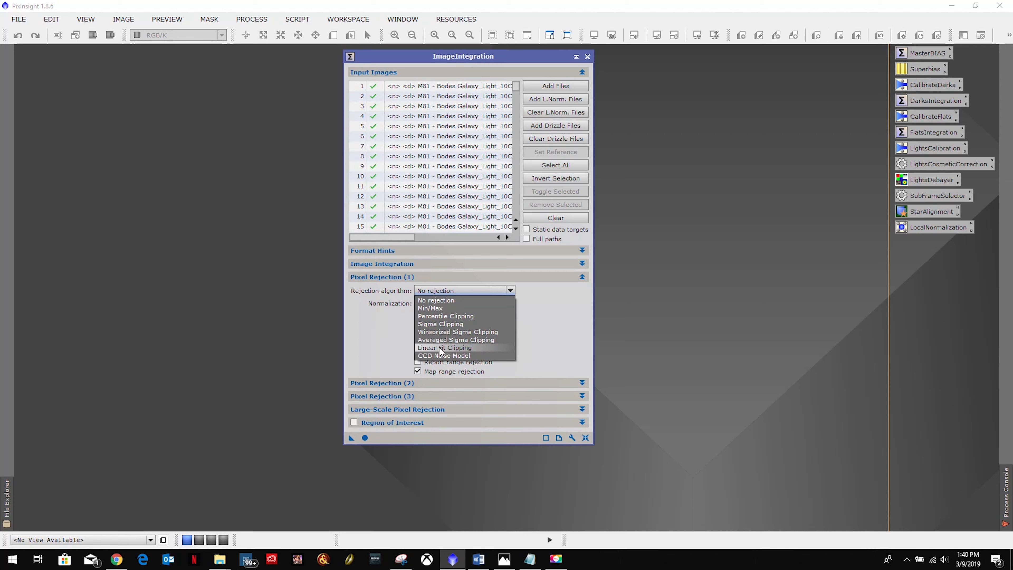
{"action": "left_click", "coordinate": [456, 349]}
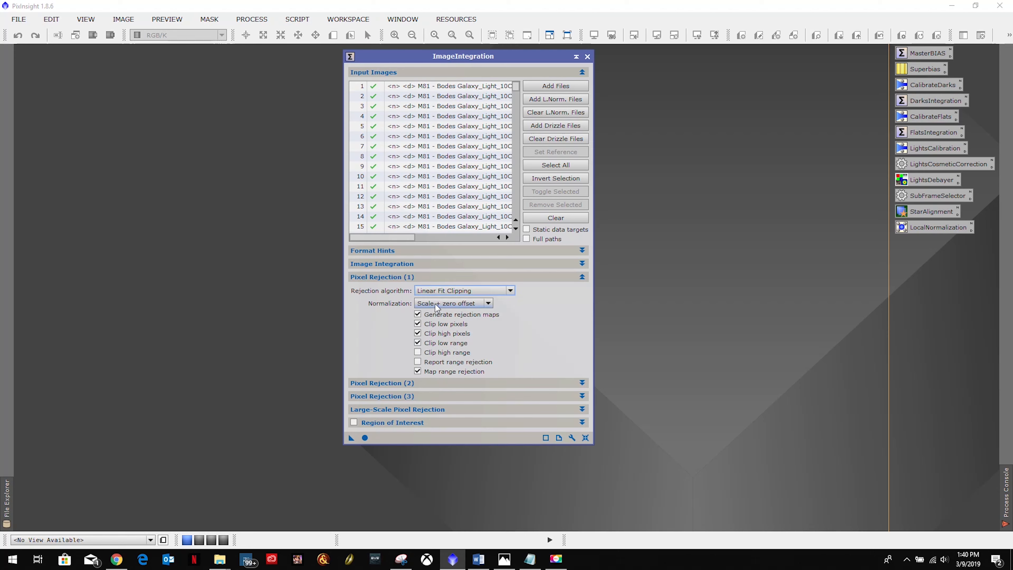
{"action": "left_click", "coordinate": [435, 304]}
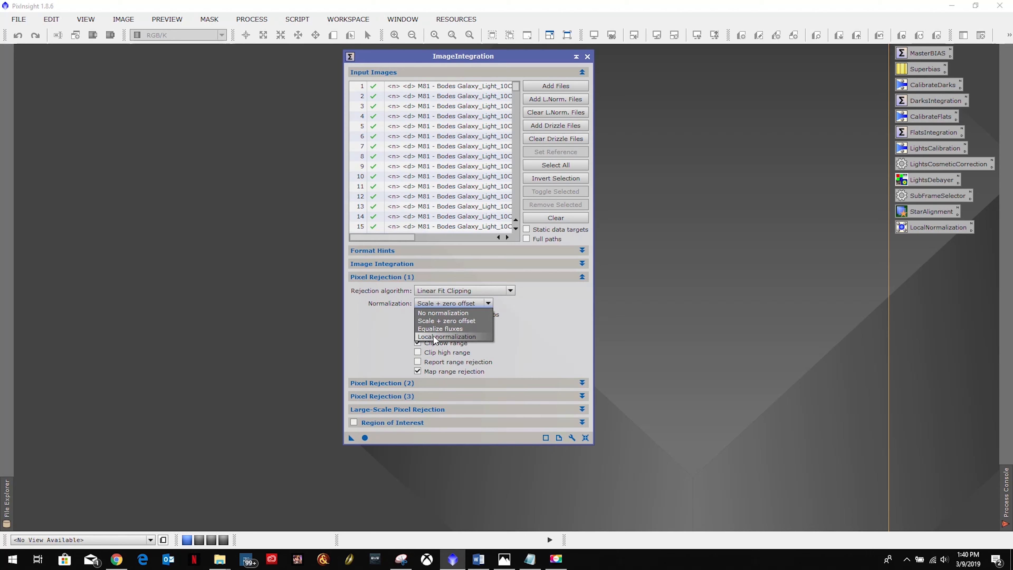
{"action": "left_click", "coordinate": [450, 337]}
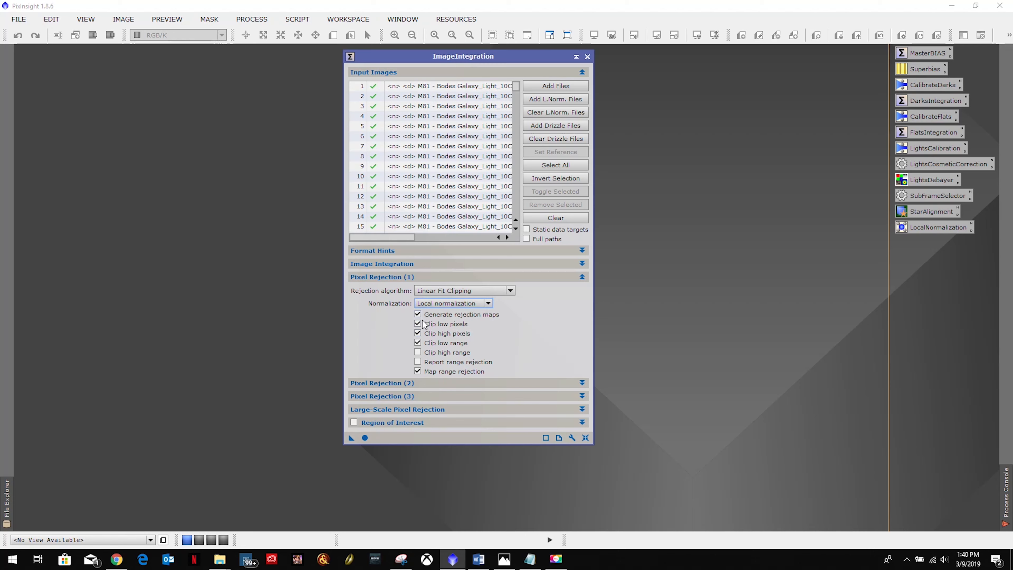
{"action": "left_click", "coordinate": [418, 343]}
Run the image integration on the listed frames and dismiss the process console
{"action": "left_click", "coordinate": [365, 438]}
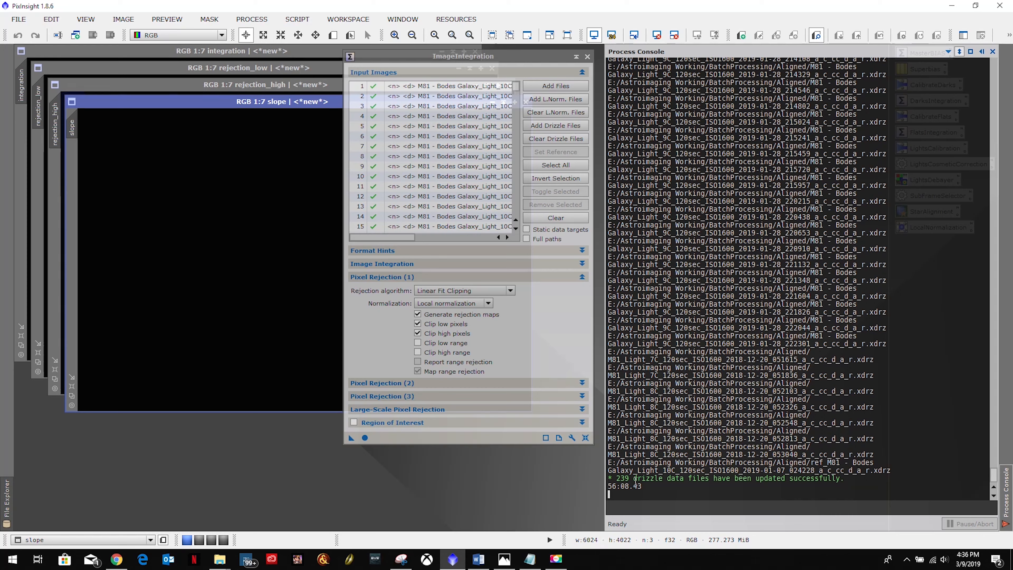
{"action": "left_click_drag", "start_coordinate": [645, 486], "coordinate": [608, 484]}
{"action": "left_click", "coordinate": [730, 486]}
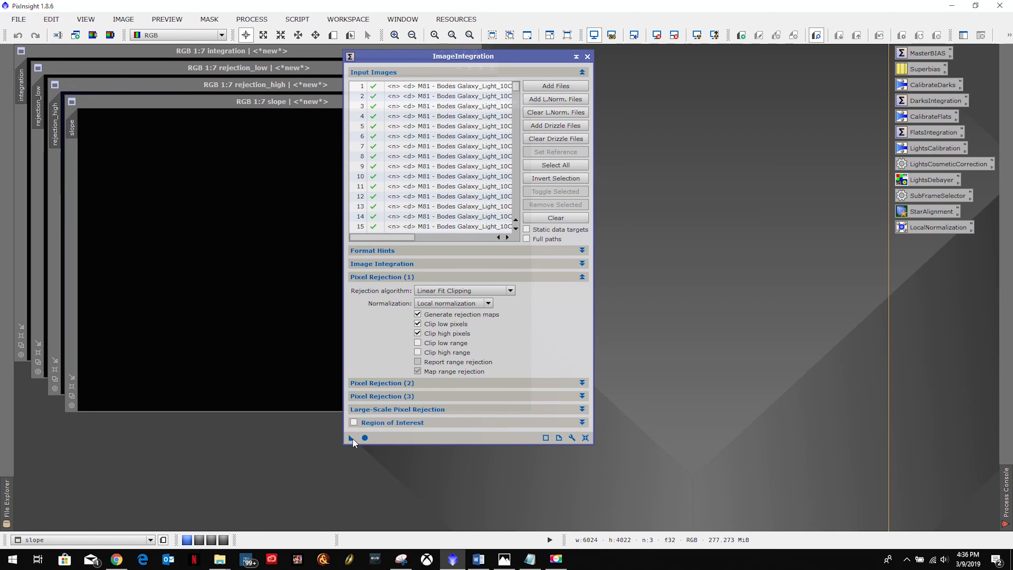
Save the integration settings as a process icon named ImageIntegration and place it below the LocalNormalization icon
{"action": "left_click_drag", "start_coordinate": [352, 439], "coordinate": [731, 370]}
{"action": "right_click", "coordinate": [753, 370]}
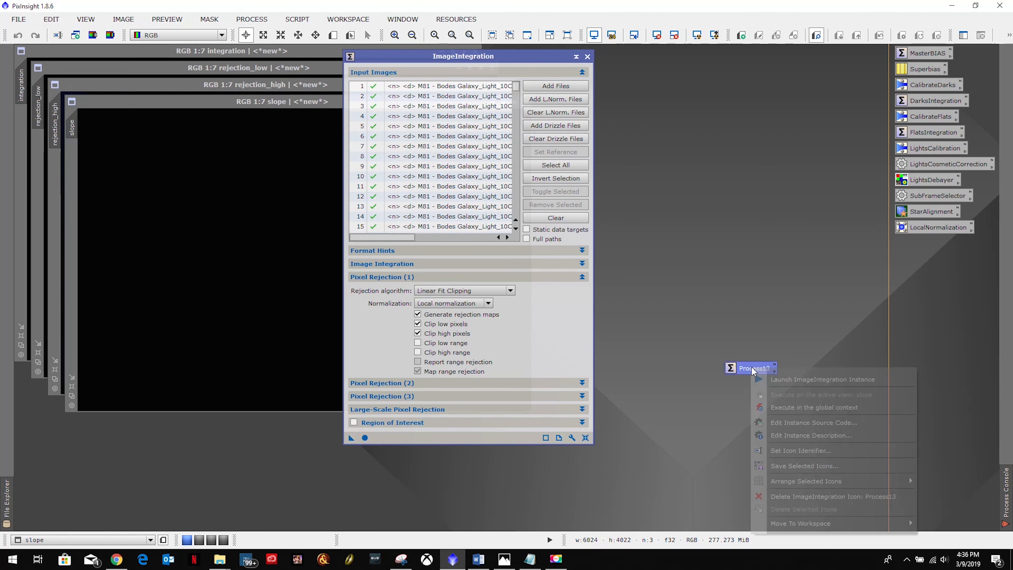
{"action": "left_click", "coordinate": [789, 451]}
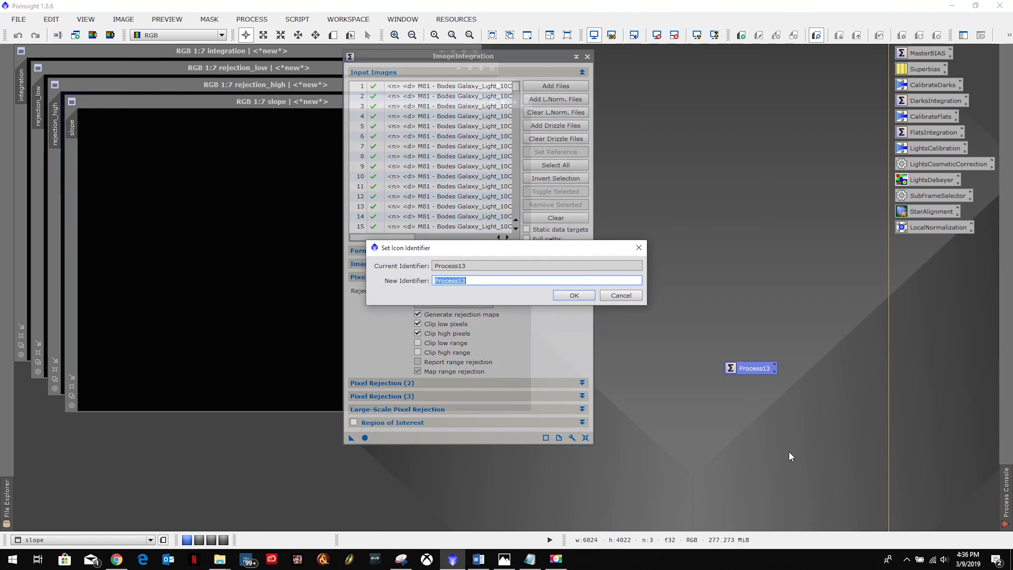
{"action": "type", "text": "Fi"}
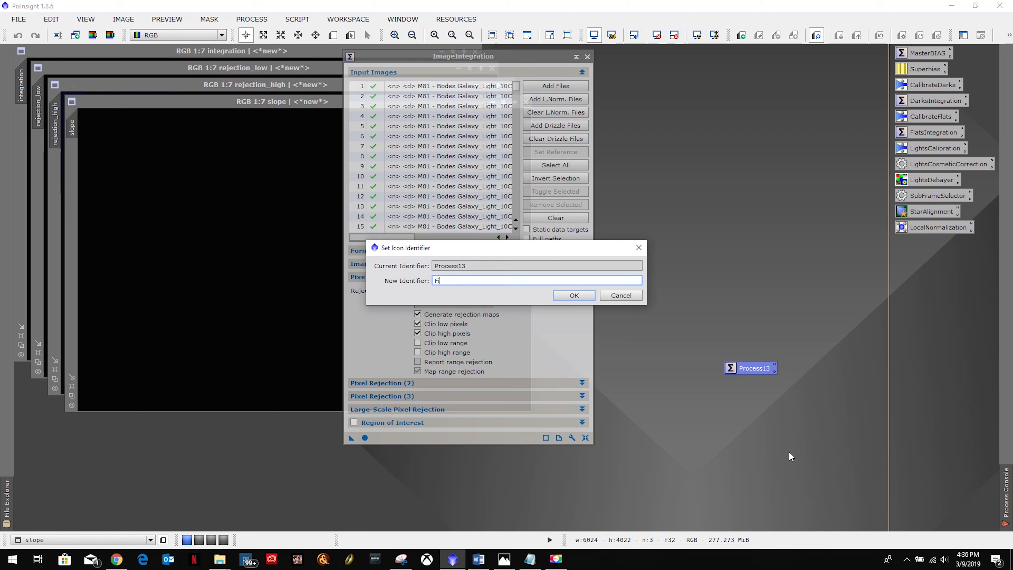
{"action": "key", "text": "BackSpace"}
{"action": "key", "text": "BackSpace"}
{"action": "type", "text": "ImageInte"}
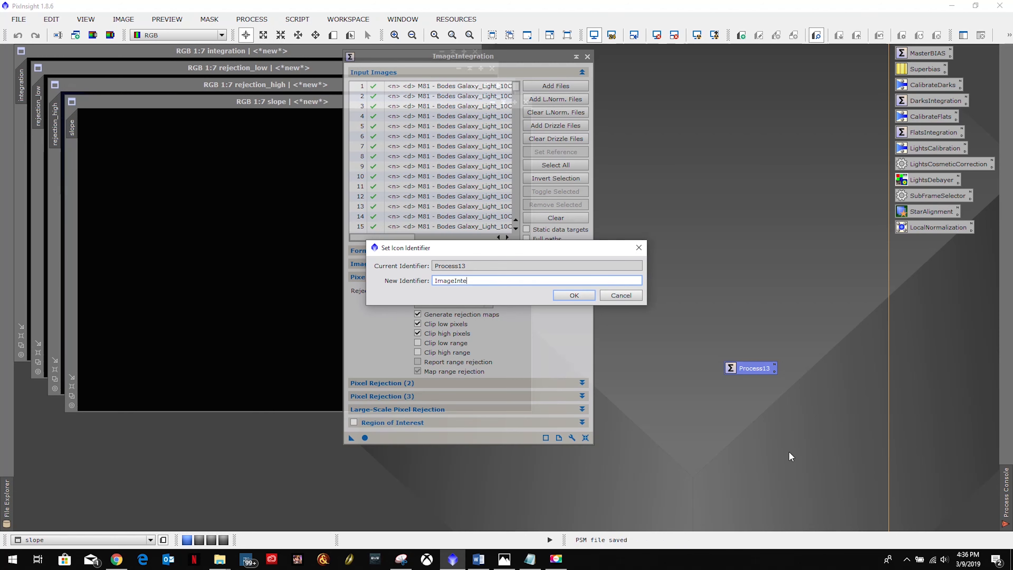
{"action": "type", "text": "gration"}
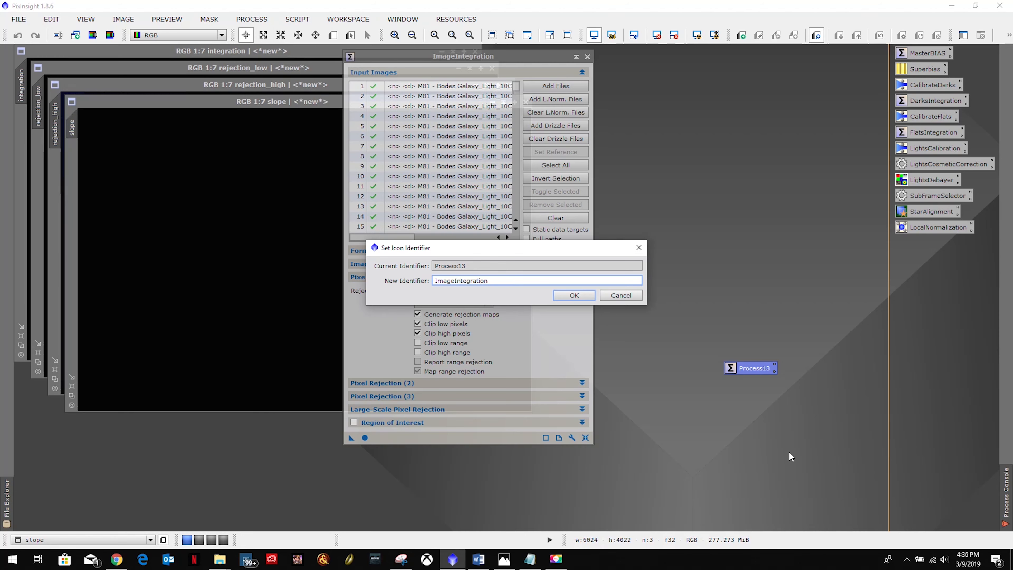
{"action": "left_click", "coordinate": [573, 296]}
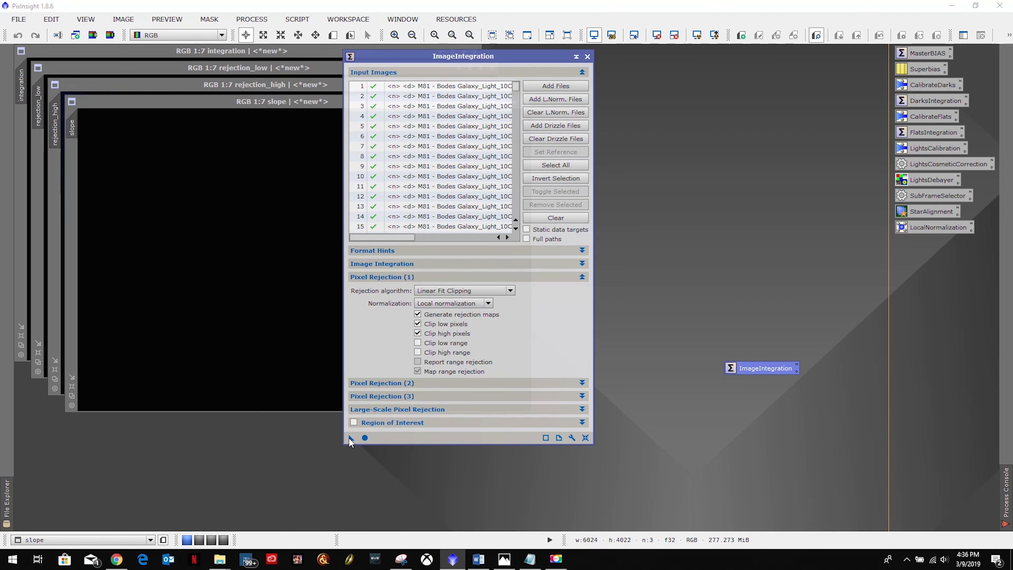
{"action": "left_click_drag", "start_coordinate": [756, 372], "coordinate": [931, 242]}
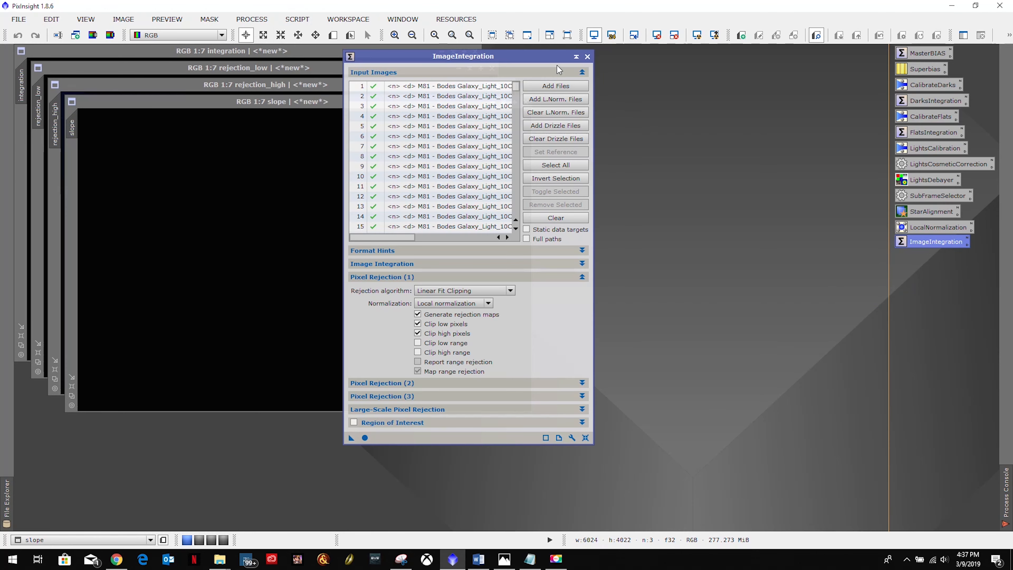
Close the ImageIntegration dialog and bring the integration image to the front, enlarged in the workspace
{"action": "left_click_drag", "start_coordinate": [525, 54], "coordinate": [716, 58]}
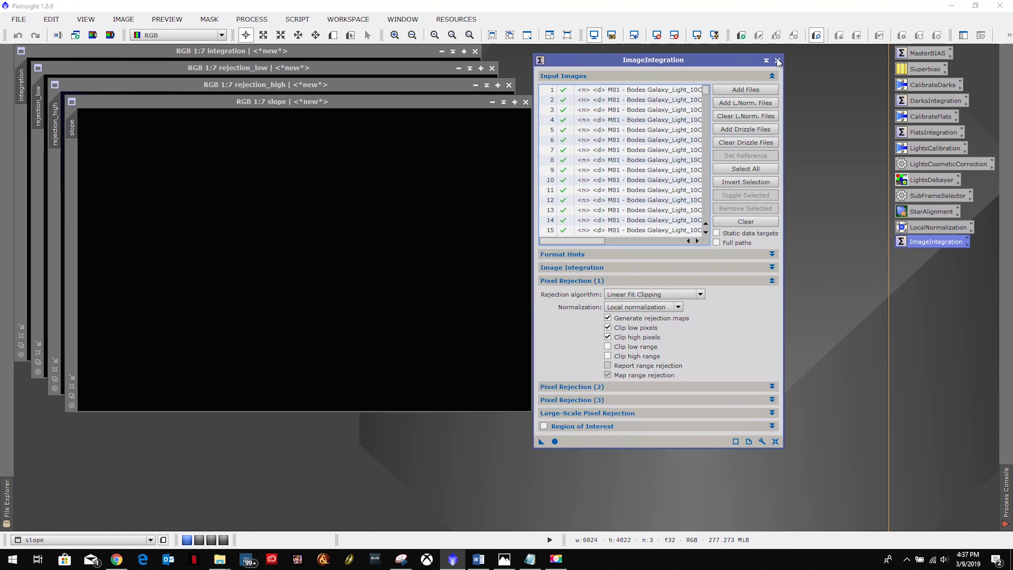
{"action": "left_click", "coordinate": [777, 61]}
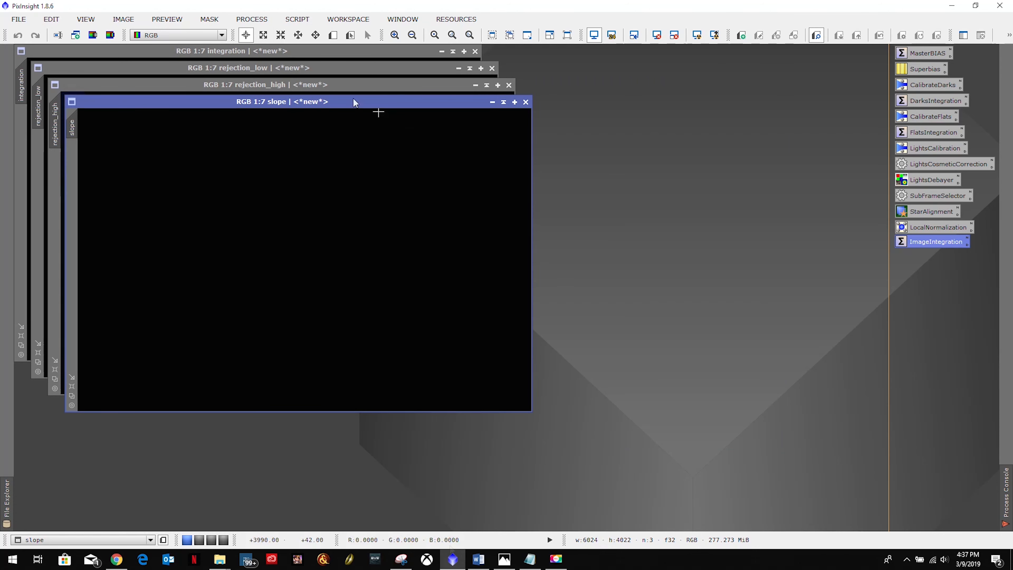
{"action": "left_click", "coordinate": [270, 54]}
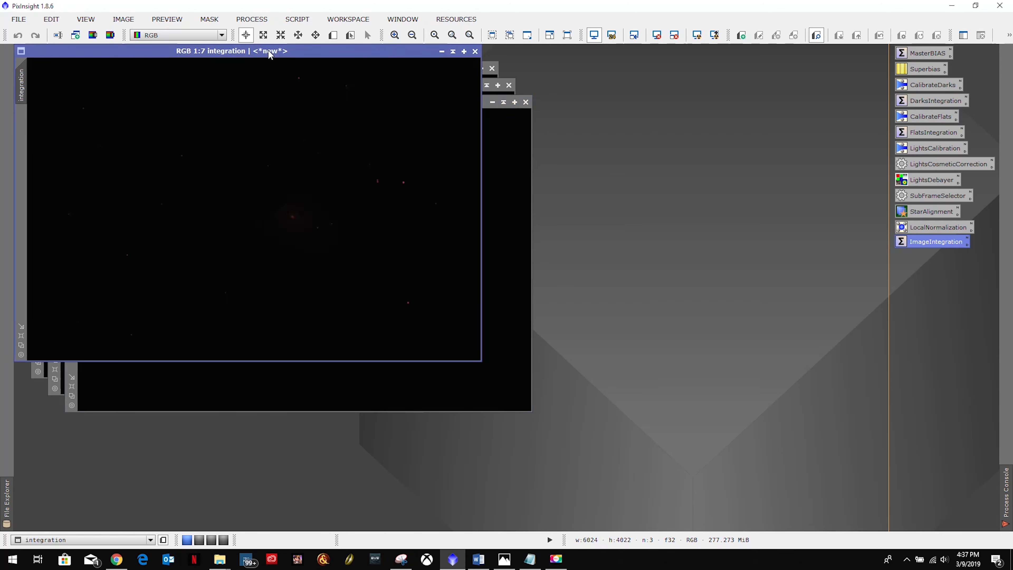
{"action": "left_click", "coordinate": [24, 336]}
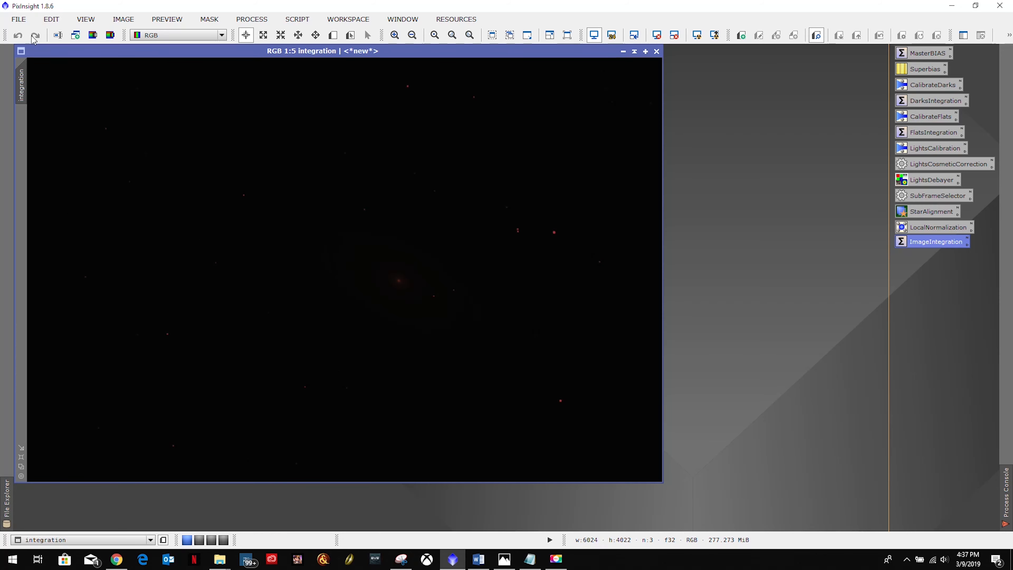
Save the integration image as M81_BodesGalaxy_integration.xisf in the WorkingImages folder of BatchProcessing, keeping the 32-bit floating point format
{"action": "left_click", "coordinate": [19, 20]}
{"action": "left_click", "coordinate": [32, 117]}
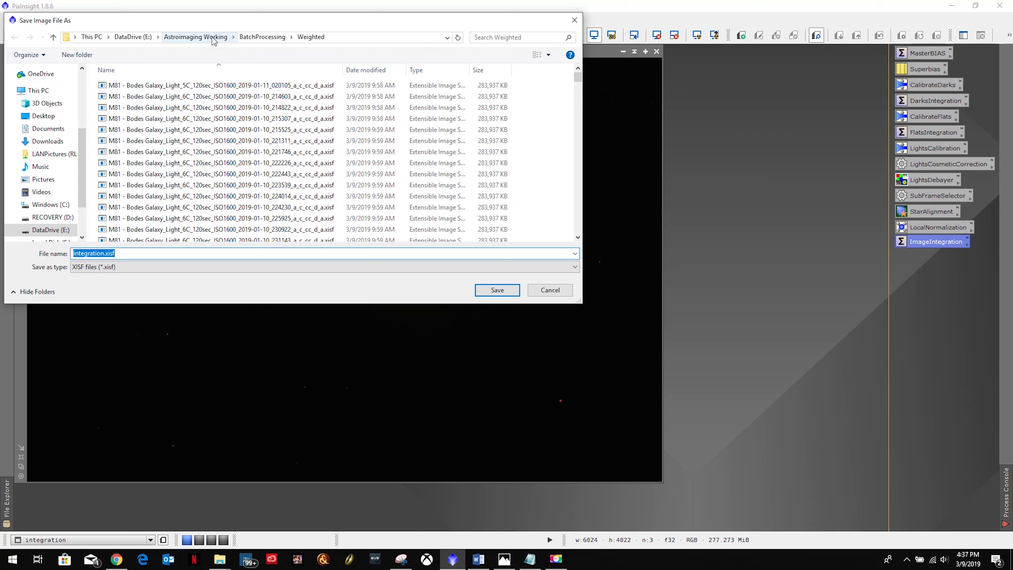
{"action": "left_click", "coordinate": [216, 37]}
{"action": "double_click", "coordinate": [137, 98]}
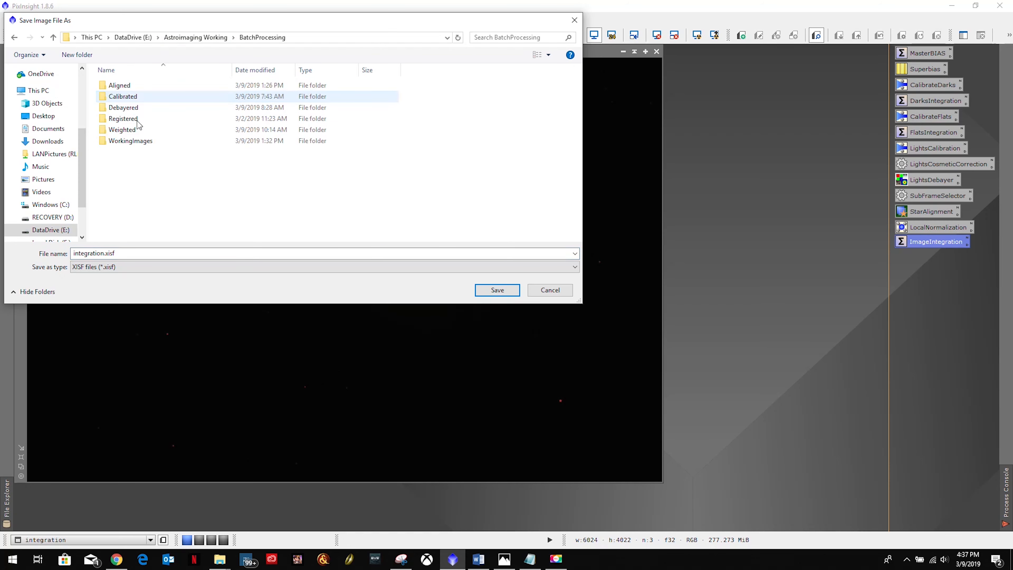
{"action": "double_click", "coordinate": [134, 143]}
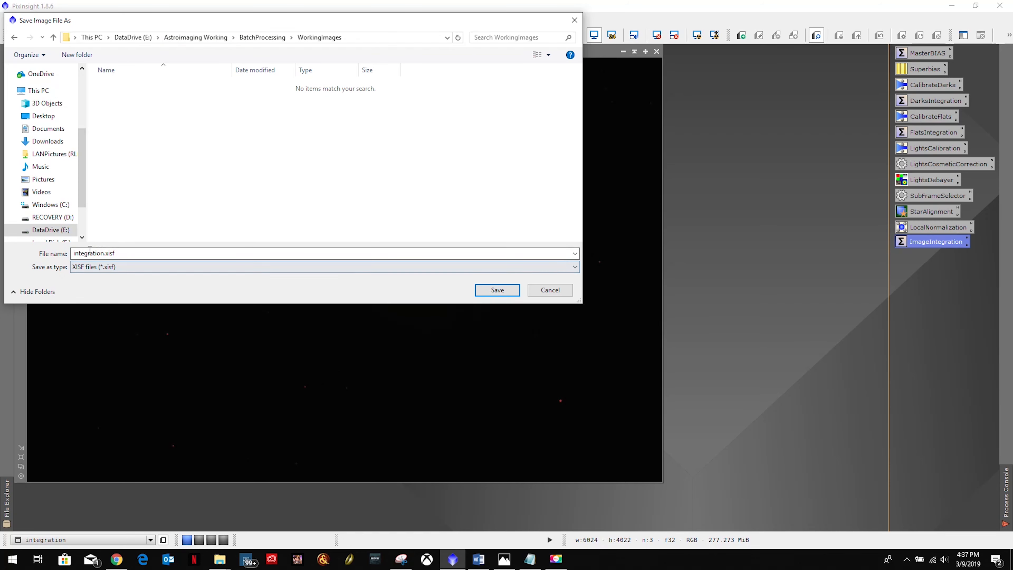
{"action": "left_click", "coordinate": [137, 253]}
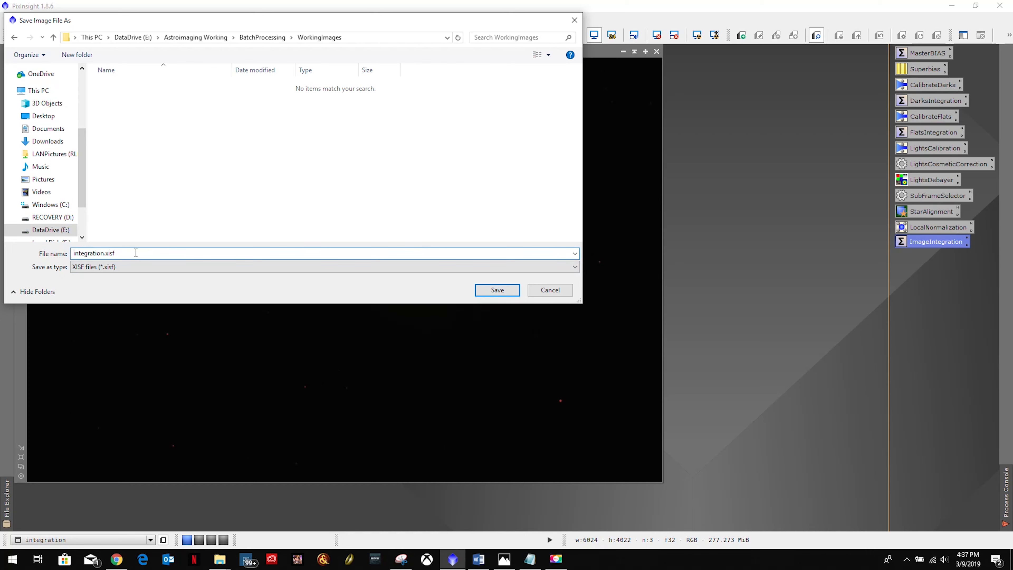
{"action": "type", "text": "M81_BodesGalaxy_"}
{"action": "left_click", "coordinate": [490, 294]}
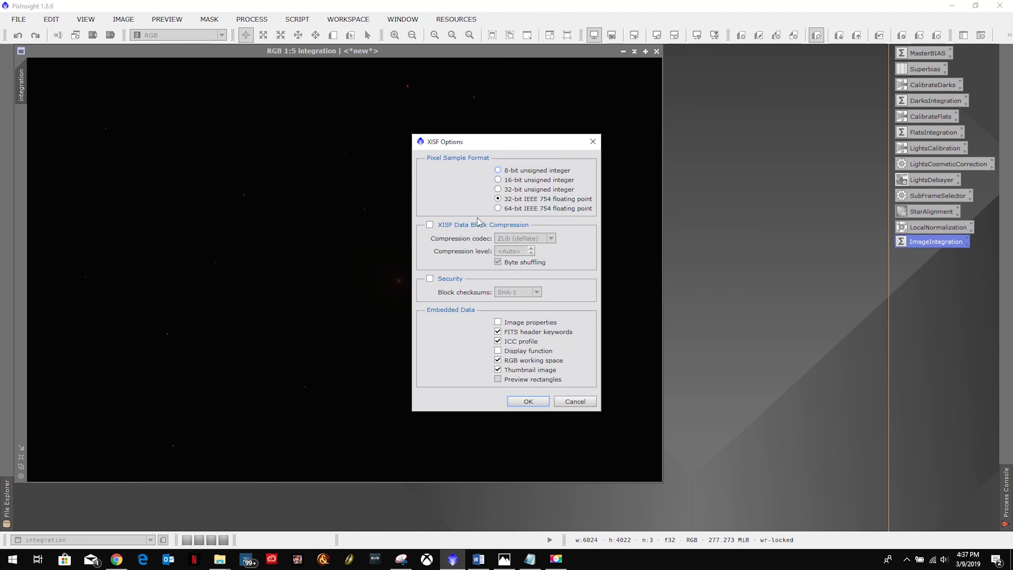
{"action": "left_click", "coordinate": [528, 401]}
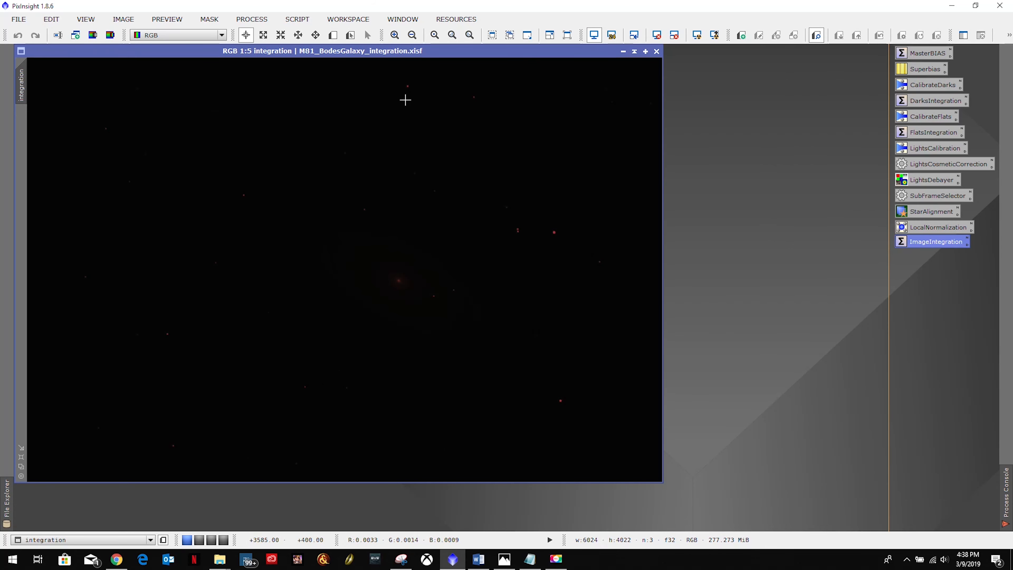
Preview the saved integration image with a temporary screen auto stretch and reset the stretch
{"action": "key", "text": "ctrl+a"}
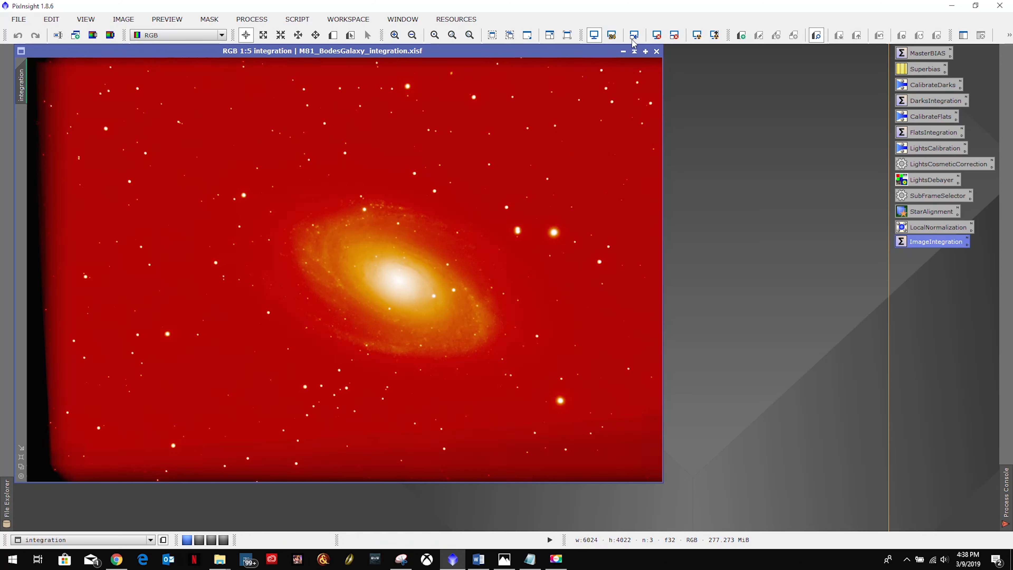
{"action": "left_click", "coordinate": [657, 35]}
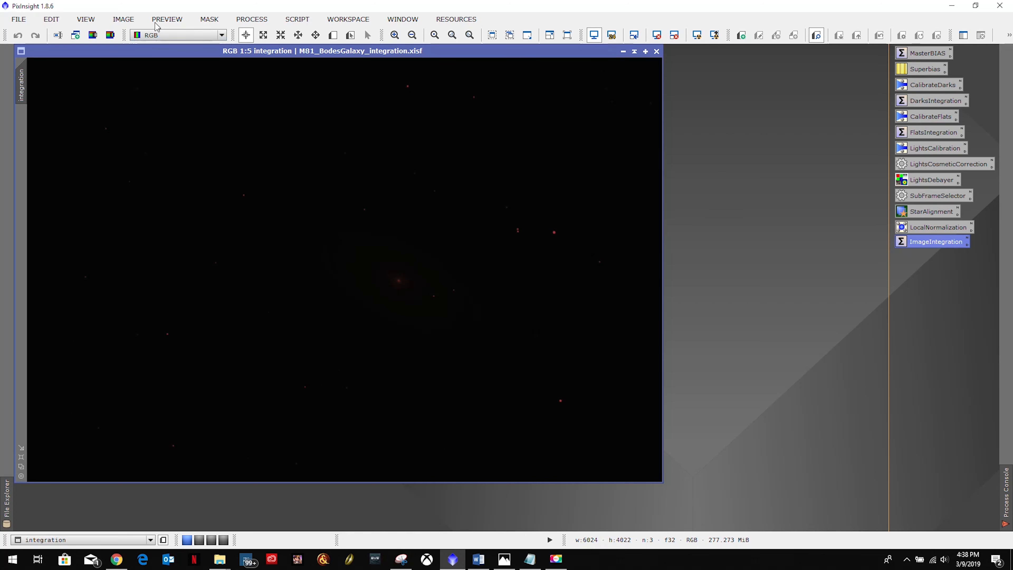
Auto stretch the integration image's display and apply AutomaticBackgroundExtractor to it with default settings to generate a background model
{"action": "left_click", "coordinate": [256, 22]}
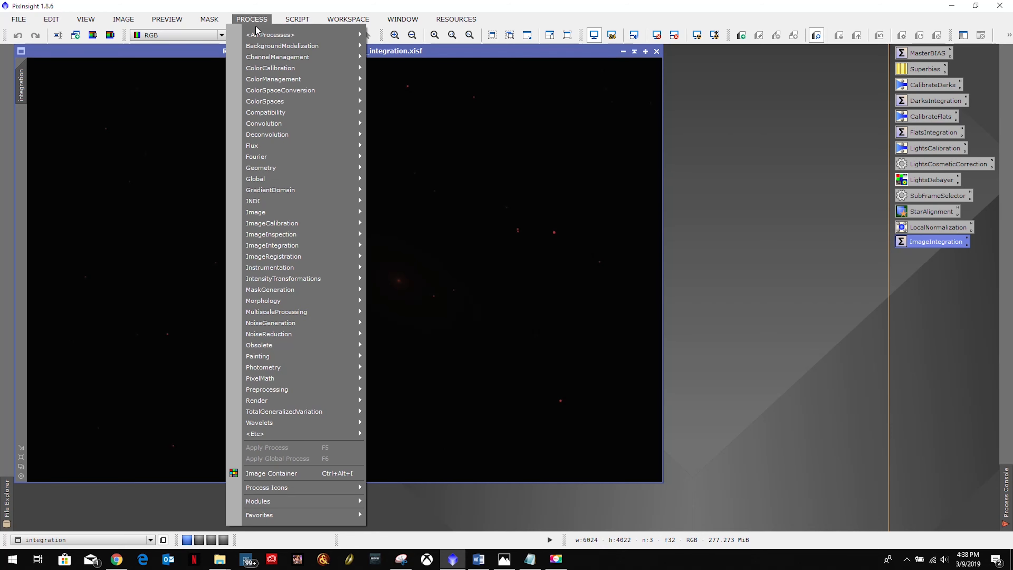
{"action": "mouse_move", "coordinate": [357, 36]}
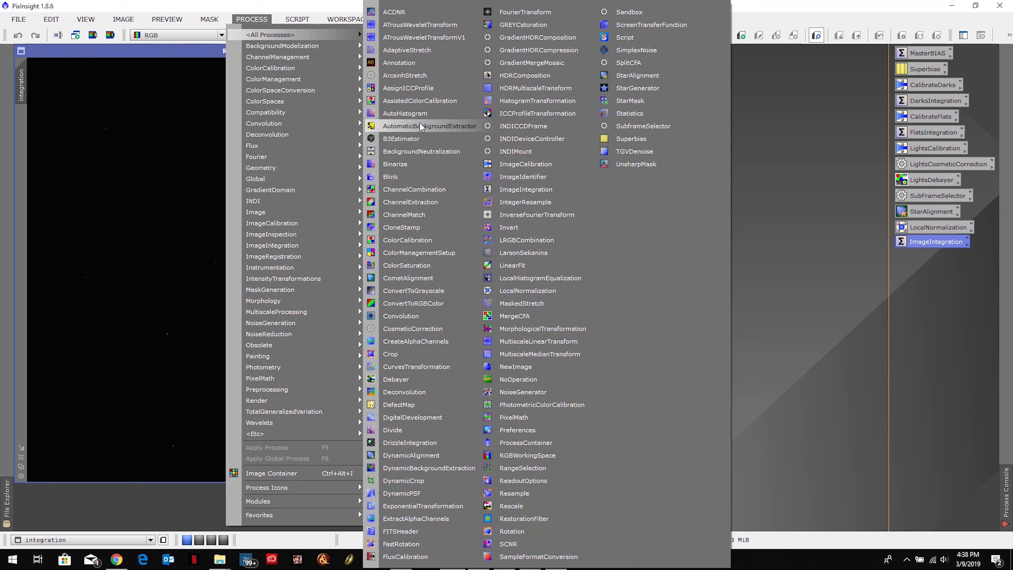
{"action": "left_click", "coordinate": [383, 126]}
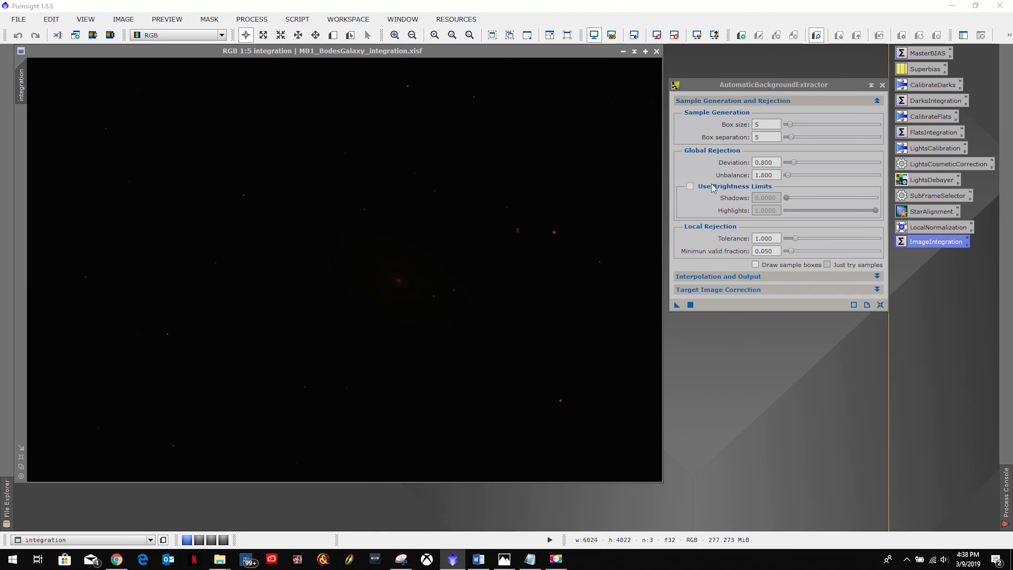
{"action": "left_click", "coordinate": [316, 52]}
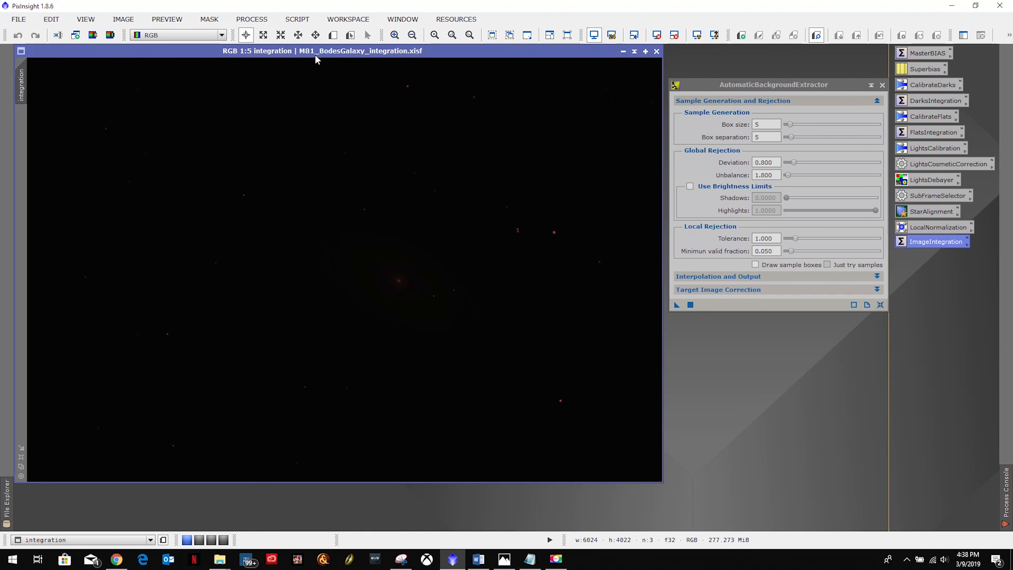
{"action": "left_click", "coordinate": [697, 38]}
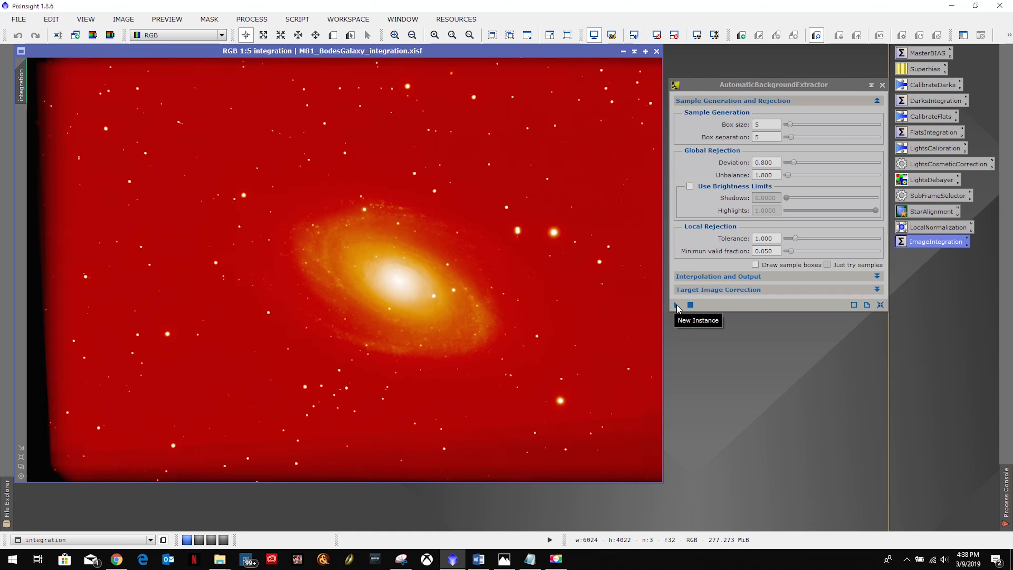
{"action": "left_click", "coordinate": [677, 306]}
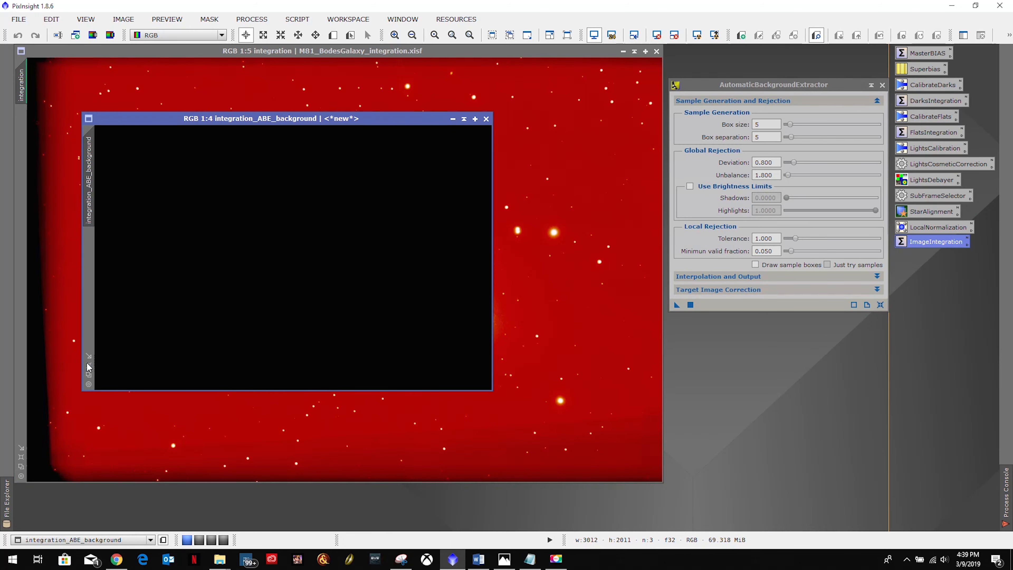
Enlarge and auto stretch the extracted background model to inspect its gradients, and close it unsaved
{"action": "left_click", "coordinate": [88, 366]}
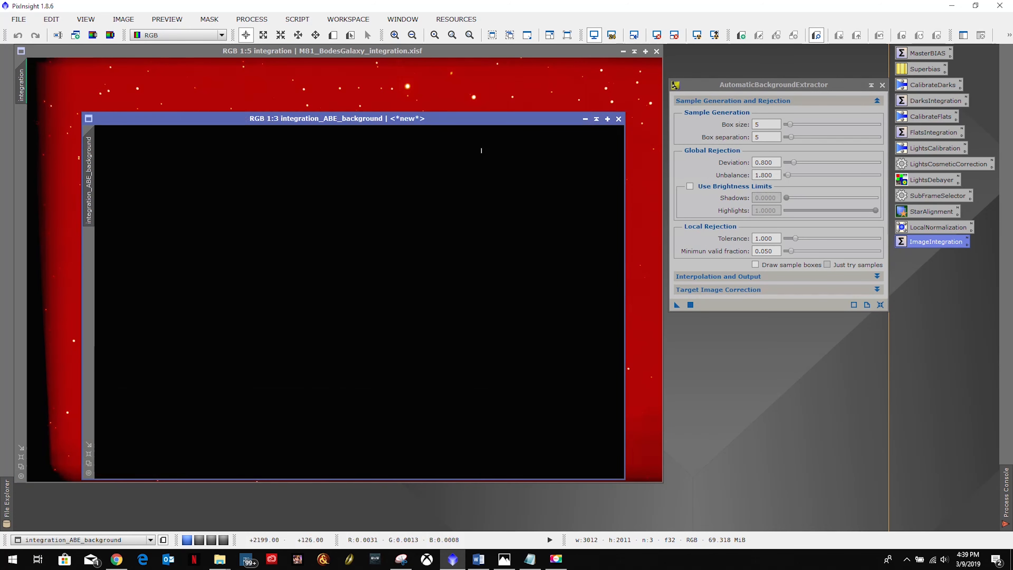
{"action": "left_click", "coordinate": [701, 38]}
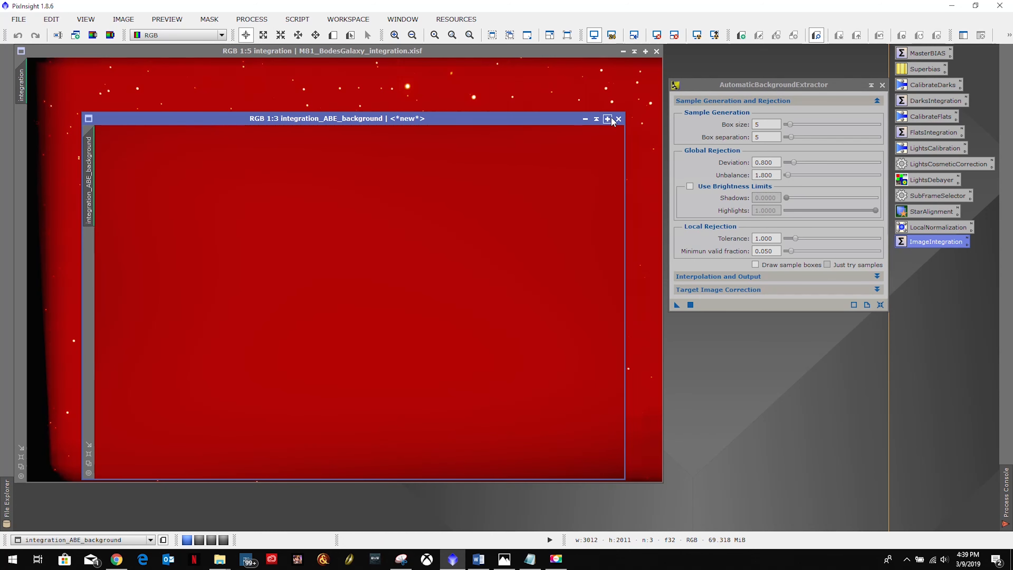
{"action": "left_click", "coordinate": [619, 119]}
Set the background correction to Subtraction, discard the background model, and apply the extractor to the integration image
{"action": "left_click", "coordinate": [788, 290]}
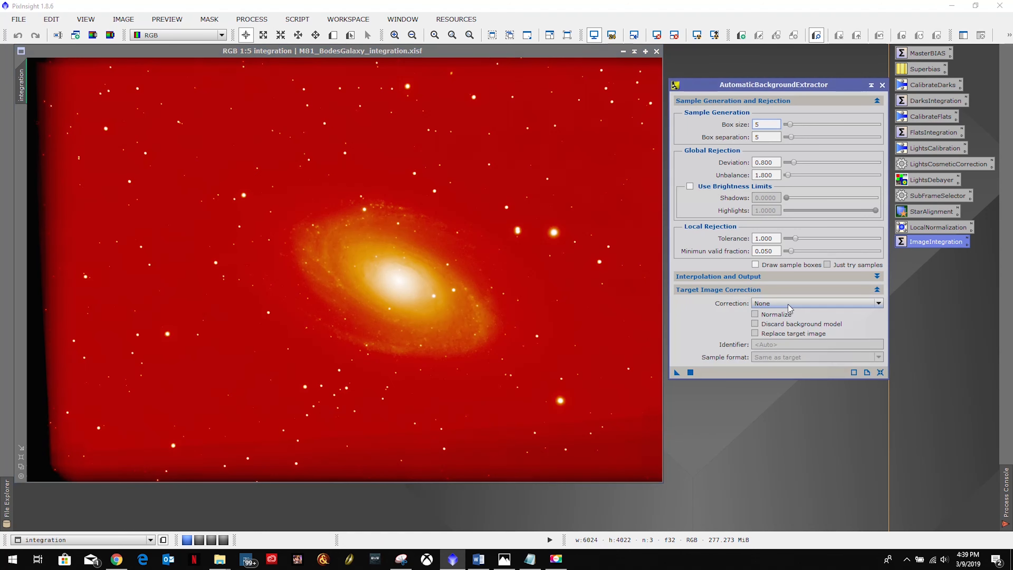
{"action": "left_click", "coordinate": [788, 306]}
{"action": "left_click", "coordinate": [780, 319]}
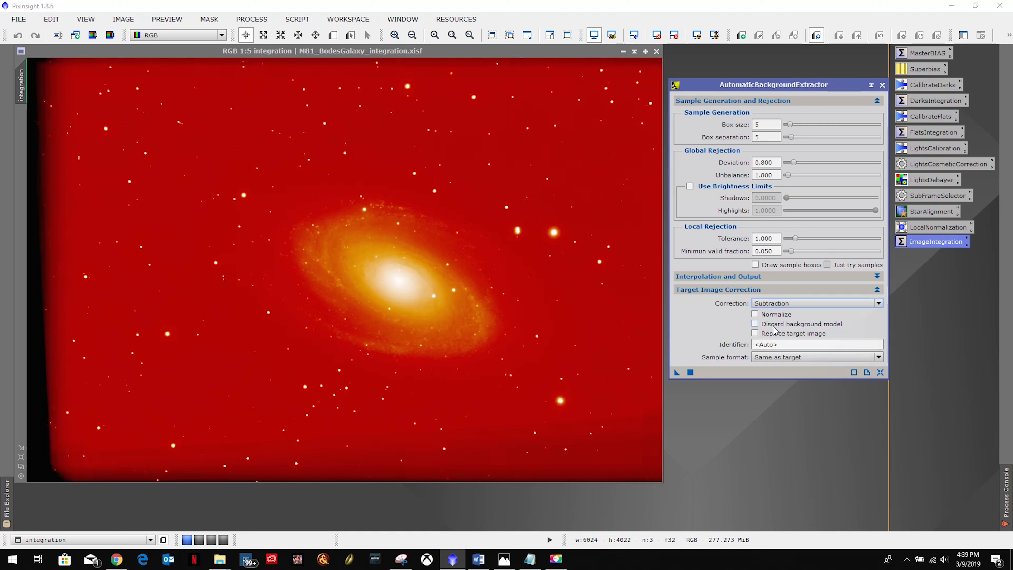
{"action": "left_click", "coordinate": [756, 324]}
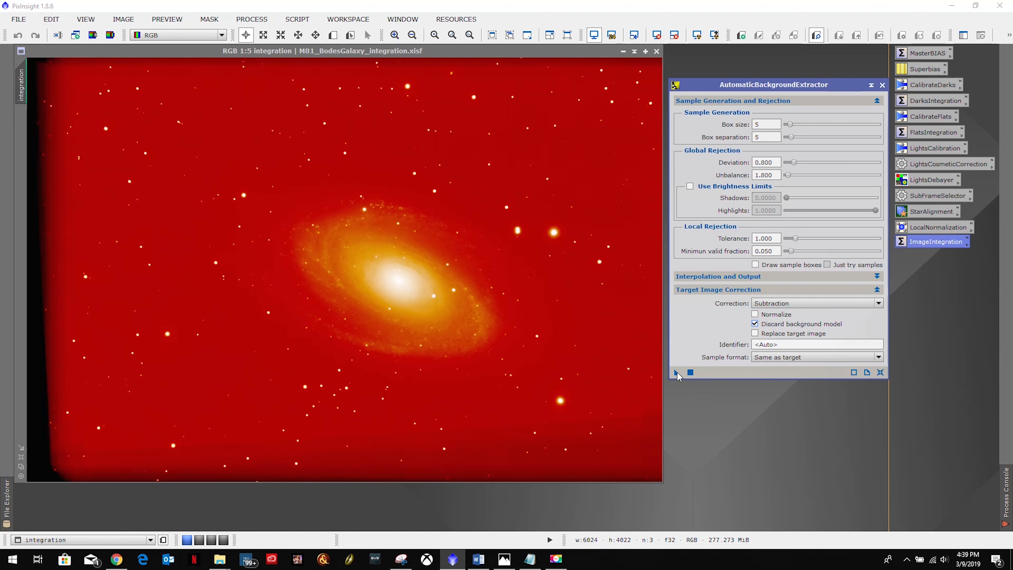
{"action": "left_click_drag", "start_coordinate": [677, 373], "coordinate": [355, 267]}
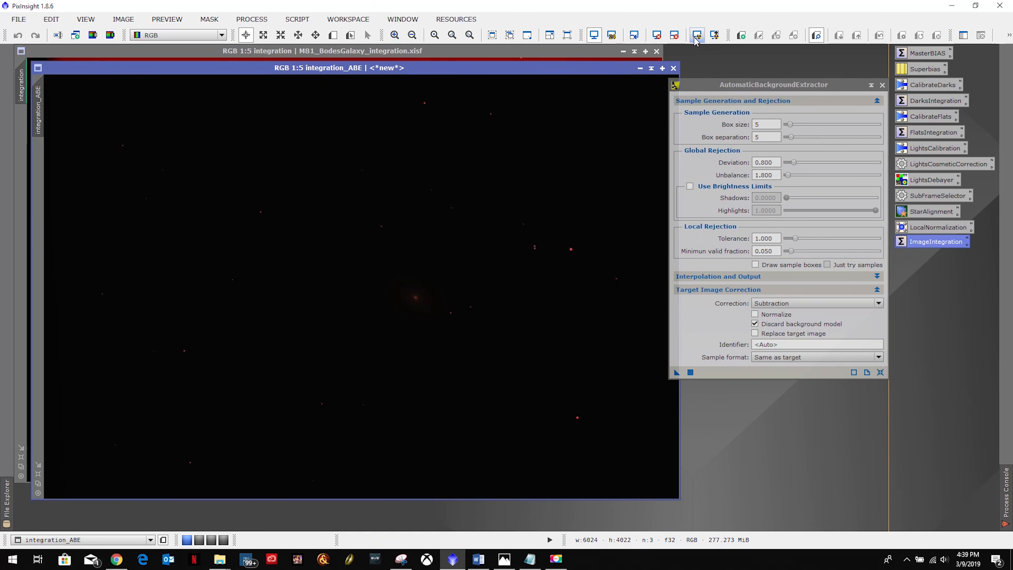
Auto stretch the background-corrected image to inspect it, and close it along with the AutomaticBackgroundExtractor dialog
{"action": "left_click", "coordinate": [695, 38]}
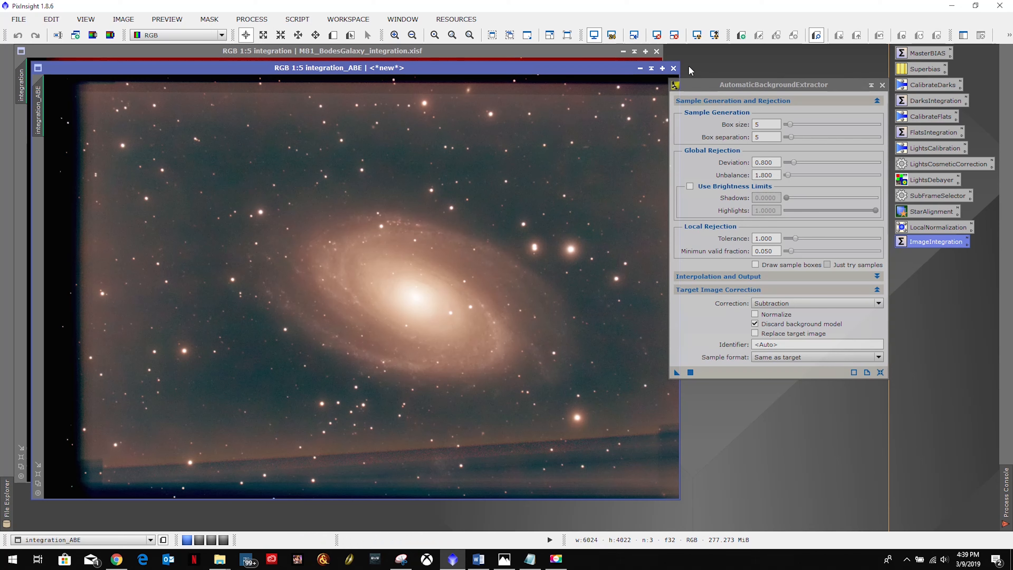
{"action": "left_click", "coordinate": [674, 68]}
{"action": "left_click", "coordinate": [883, 85]}
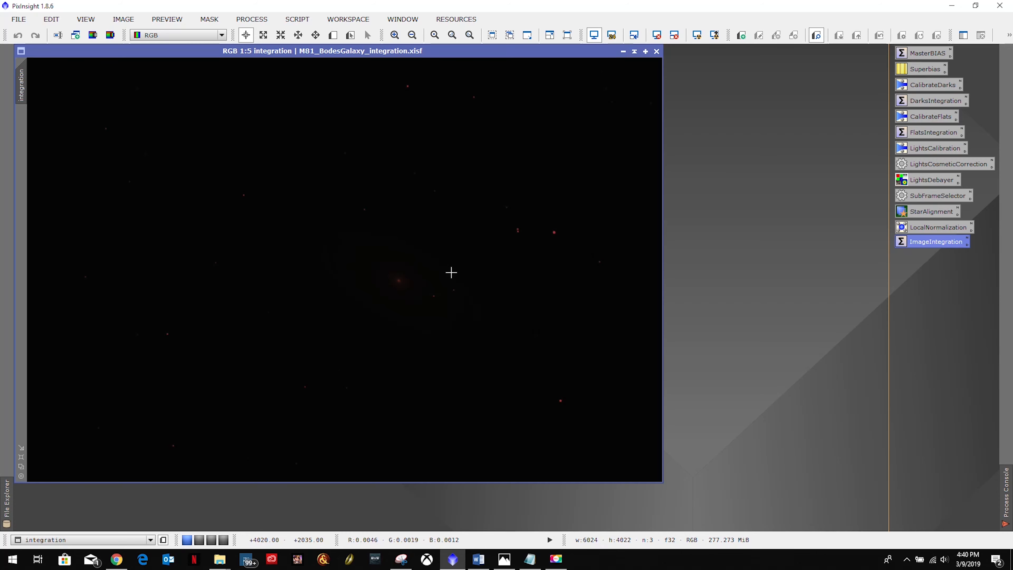